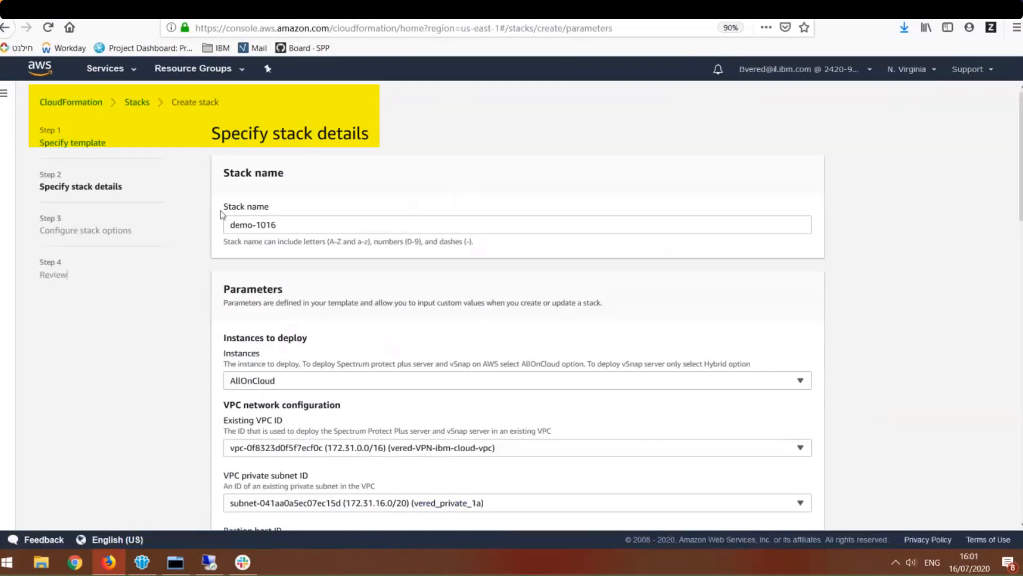
# - Review the demo-1016 stack parameters down to the EC2 snapshots setting and show its available options
pyautogui.scroll(-1, 233, 316)
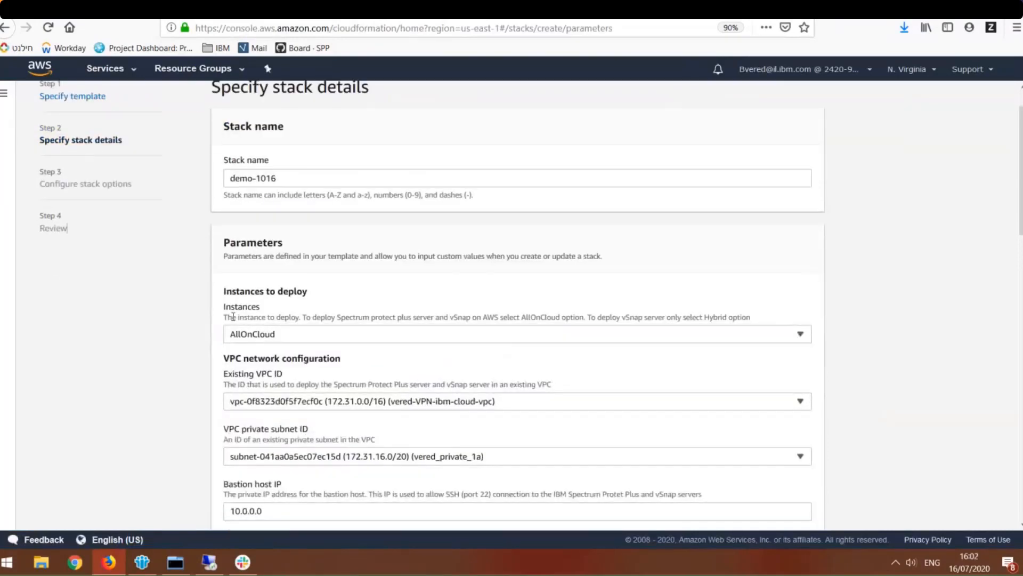
pyautogui.scroll(-1, 233, 317)
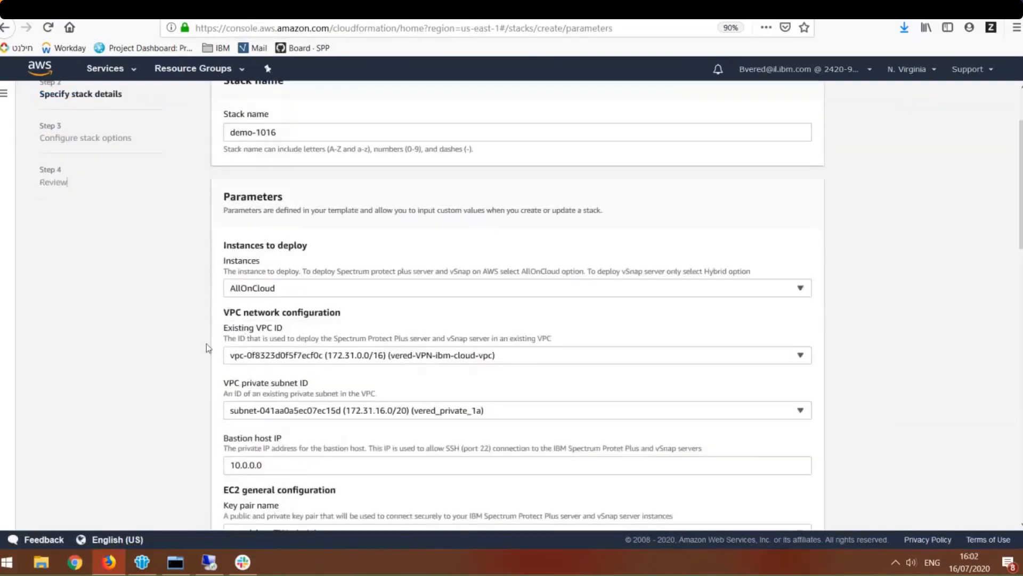
pyautogui.scroll(-1, 206, 343)
pyautogui.scroll(-10, 208, 339)
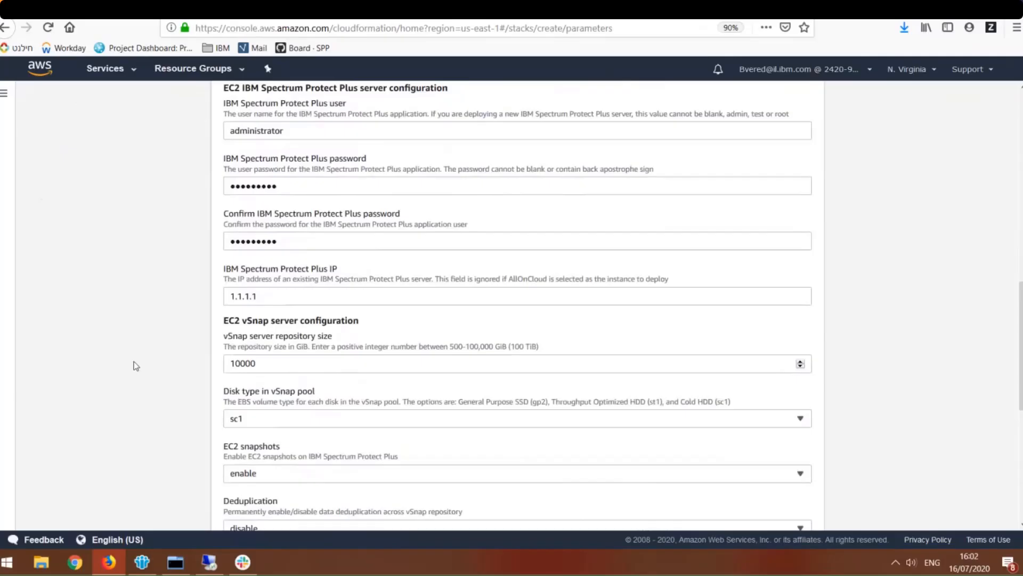
pyautogui.scroll(-2, 183, 354)
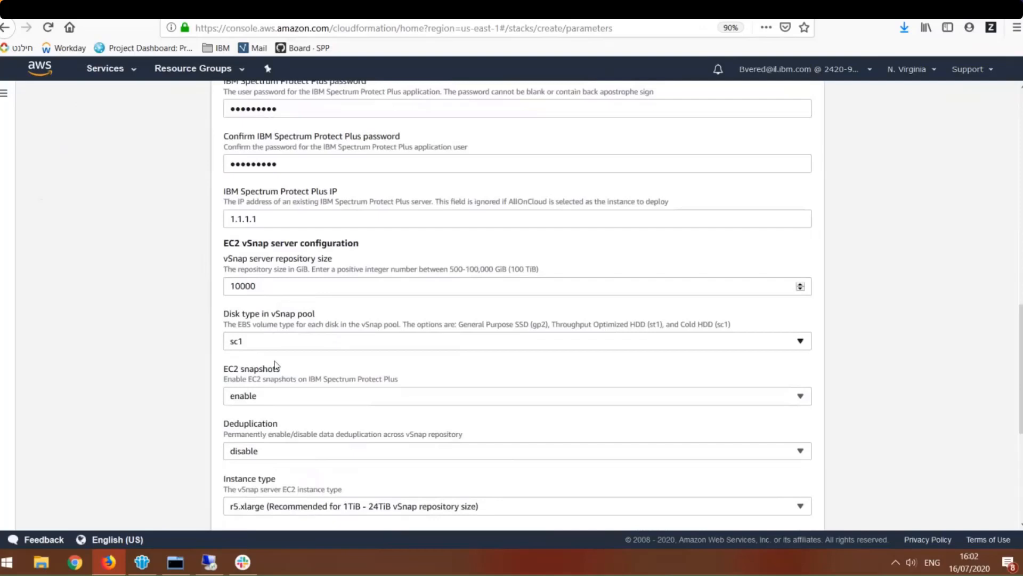
pyautogui.moveTo(281, 368); pyautogui.dragTo(221, 371)
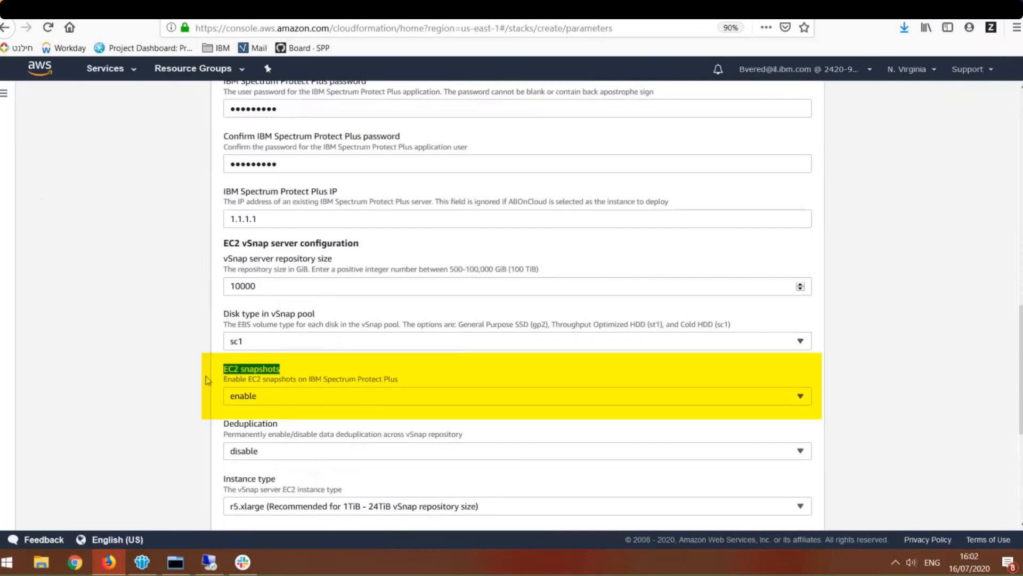
pyautogui.click(208, 380)
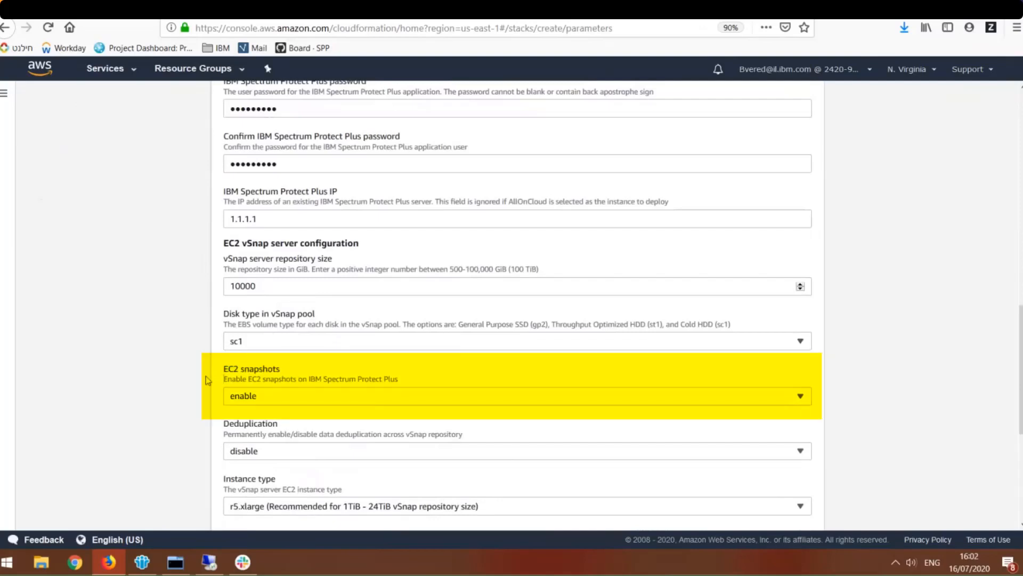
pyautogui.click(282, 402)
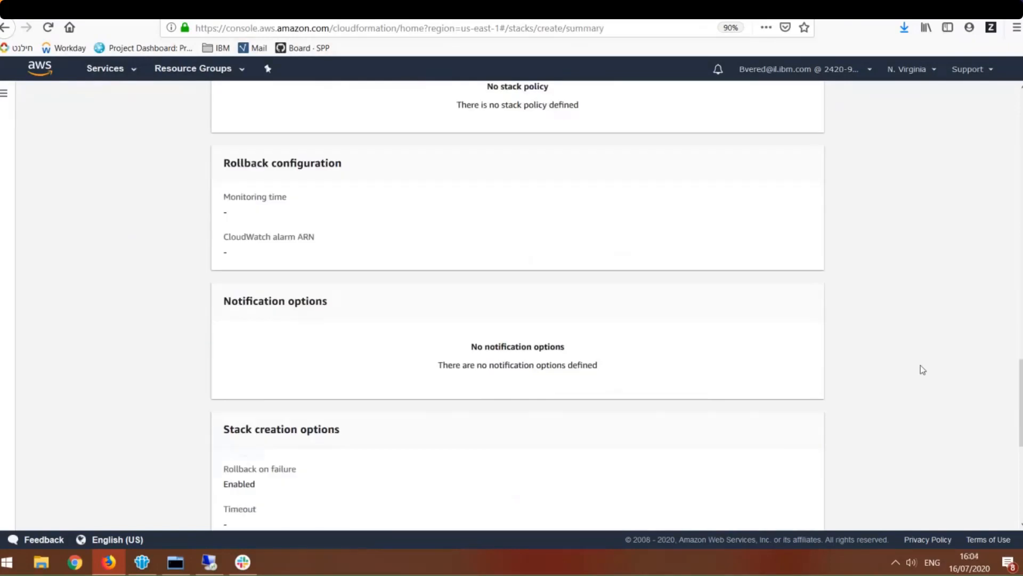
# - Acknowledge on the stack review page the creation of IAM resources with custom names and the CAPABILITY_AUTO_EXPAND capability
pyautogui.scroll(-6, 330, 442)
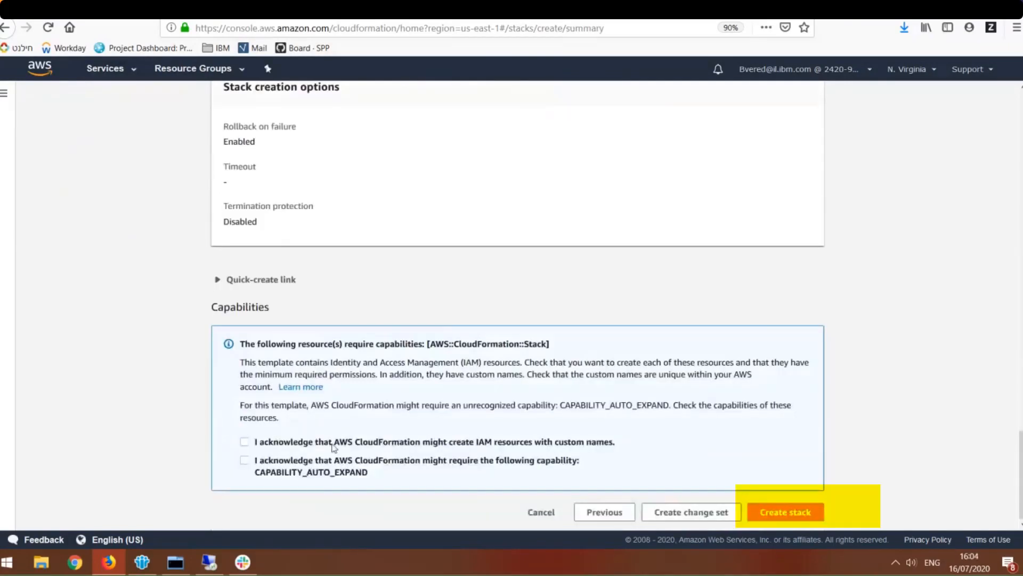
pyautogui.click(244, 441)
pyautogui.click(323, 474)
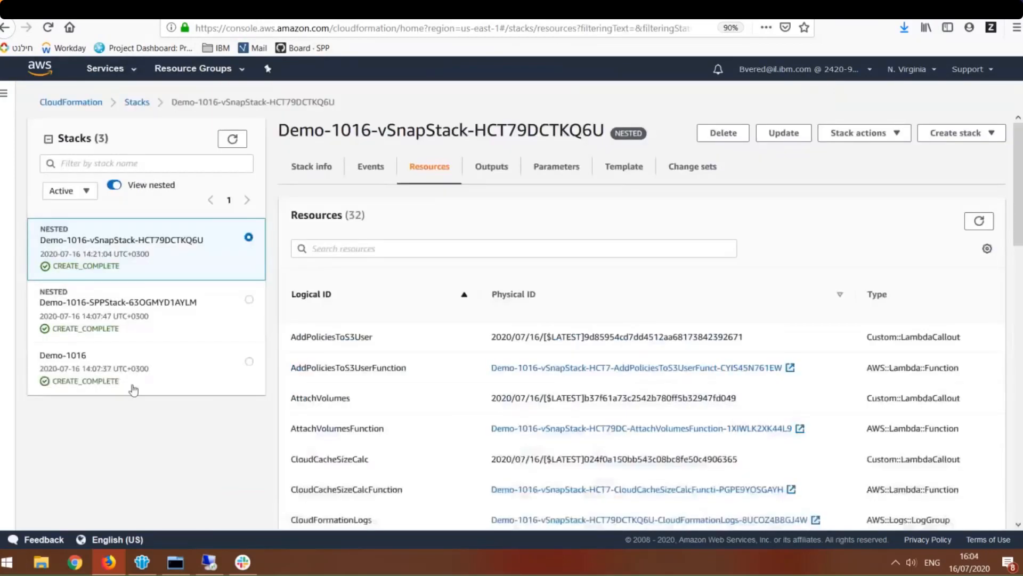
# - Inspect the Demo-1016 stack and its nested SPPStack and vSnapStack stacks
pyautogui.click(131, 388)
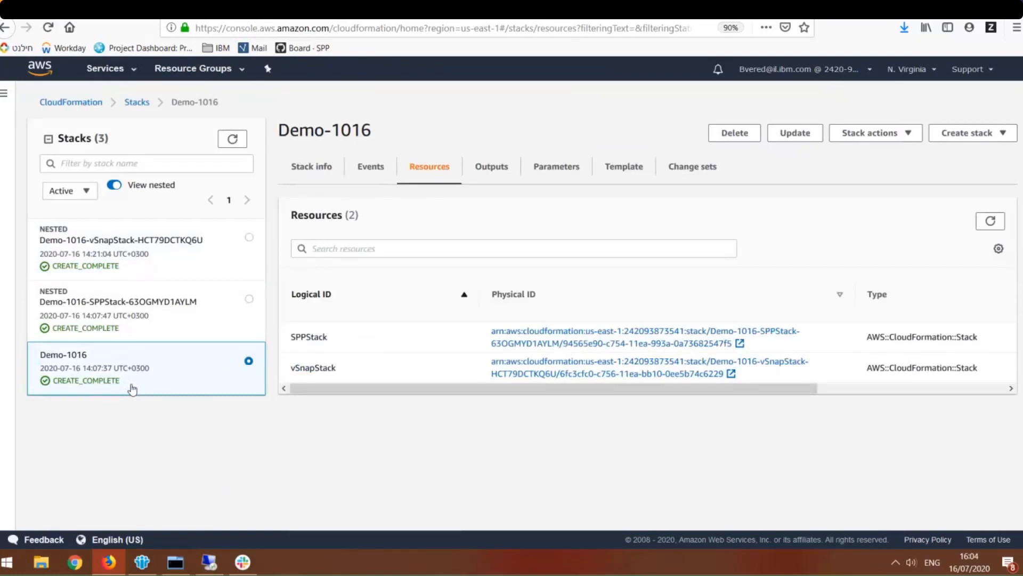
pyautogui.click(140, 314)
pyautogui.click(145, 256)
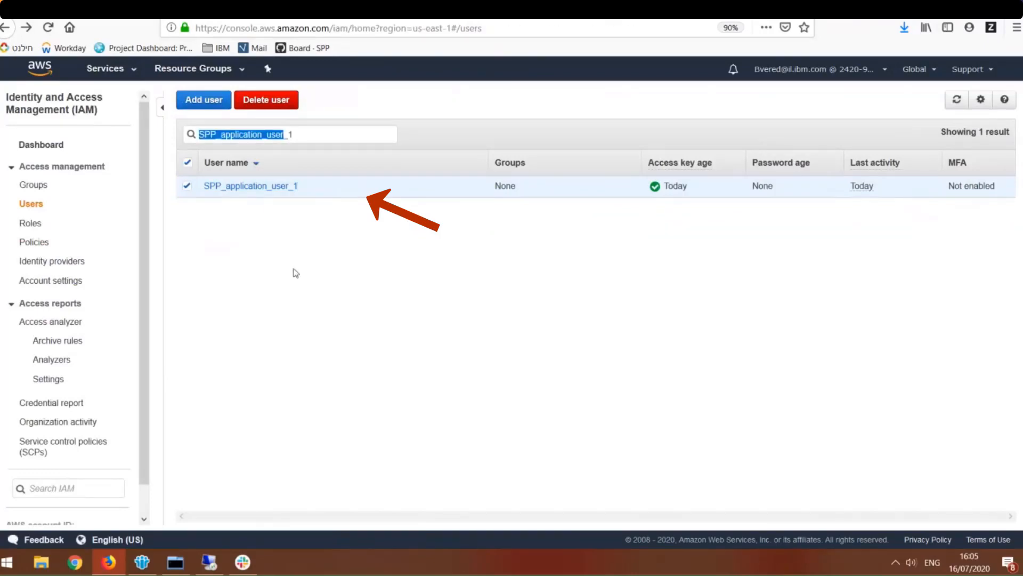
# - Open the IAM user SPP_application_user_1 and examine the value of its StackName tag
pyautogui.click(269, 189)
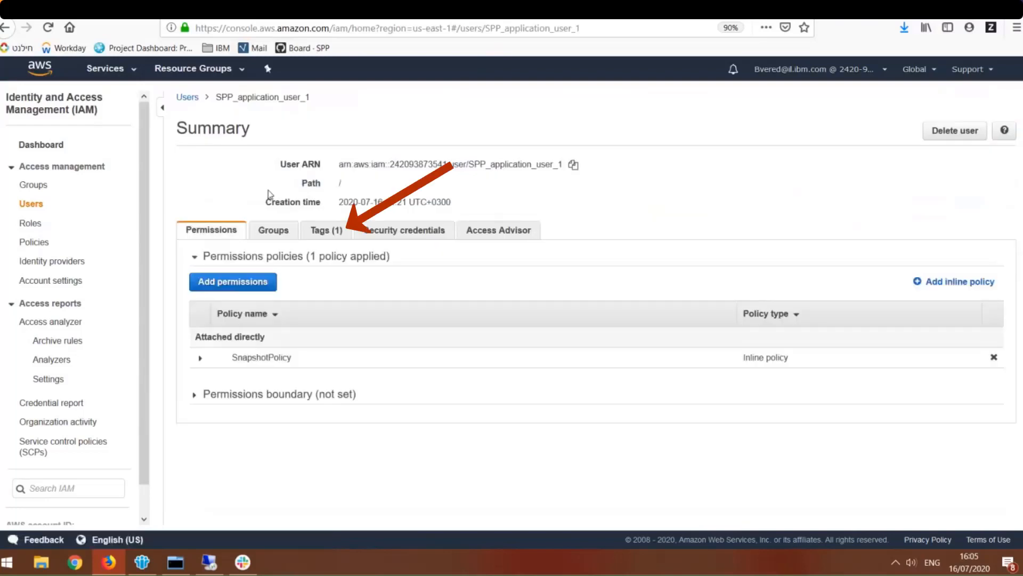
pyautogui.click(321, 231)
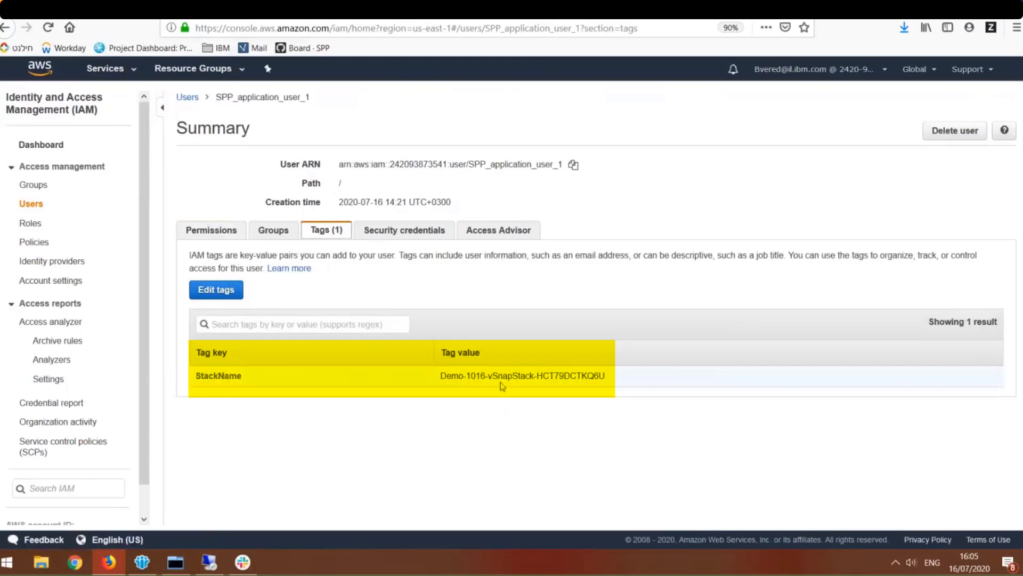
pyautogui.moveTo(512, 375); pyautogui.dragTo(439, 376)
pyautogui.click(442, 377)
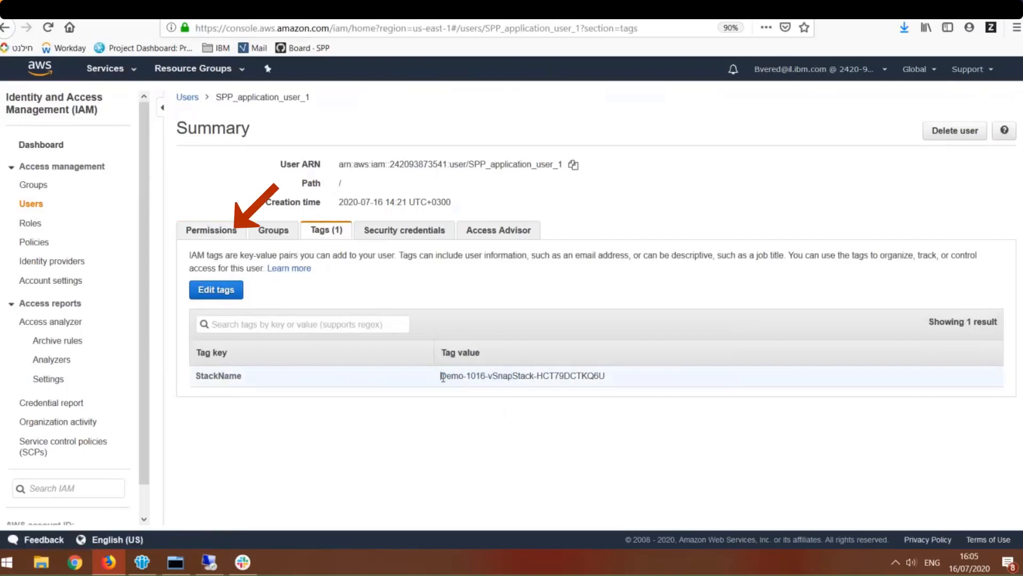
# - Examine the allowed EC2 actions in the JSON of the user's SnapshotPolicy permissions, then collapse the policy
pyautogui.click(192, 233)
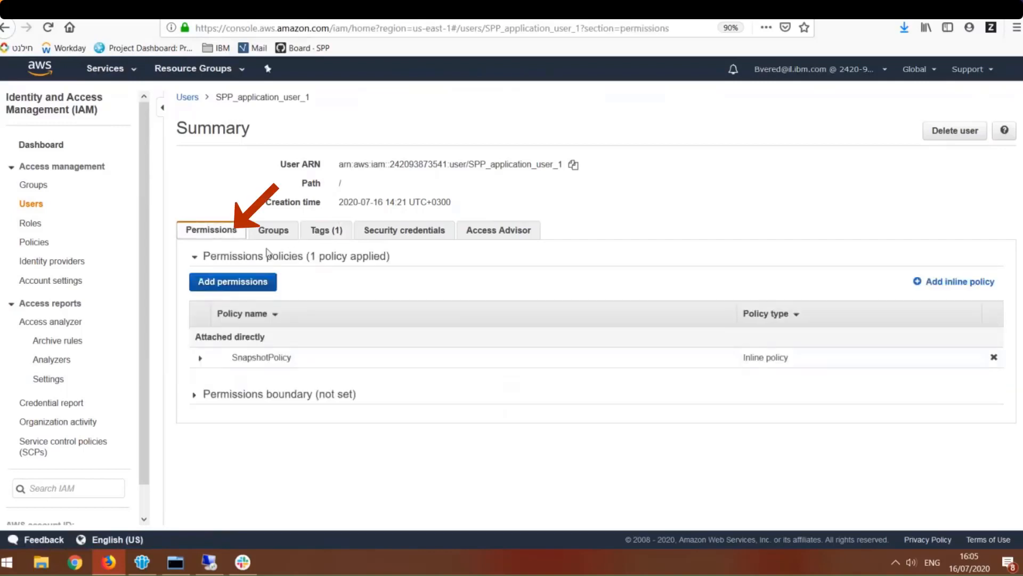
pyautogui.click(200, 358)
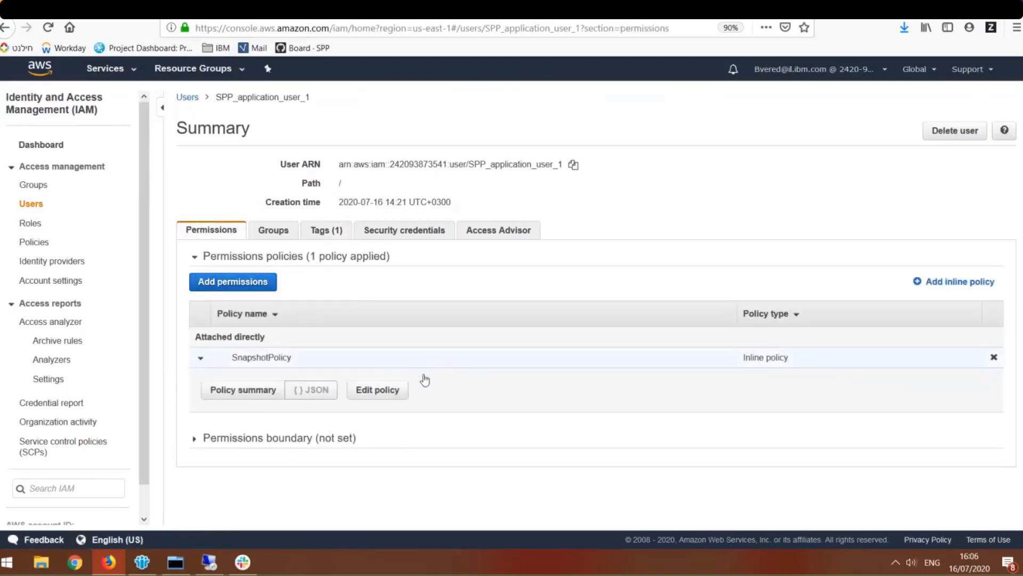
pyautogui.scroll(-2, 511, 277)
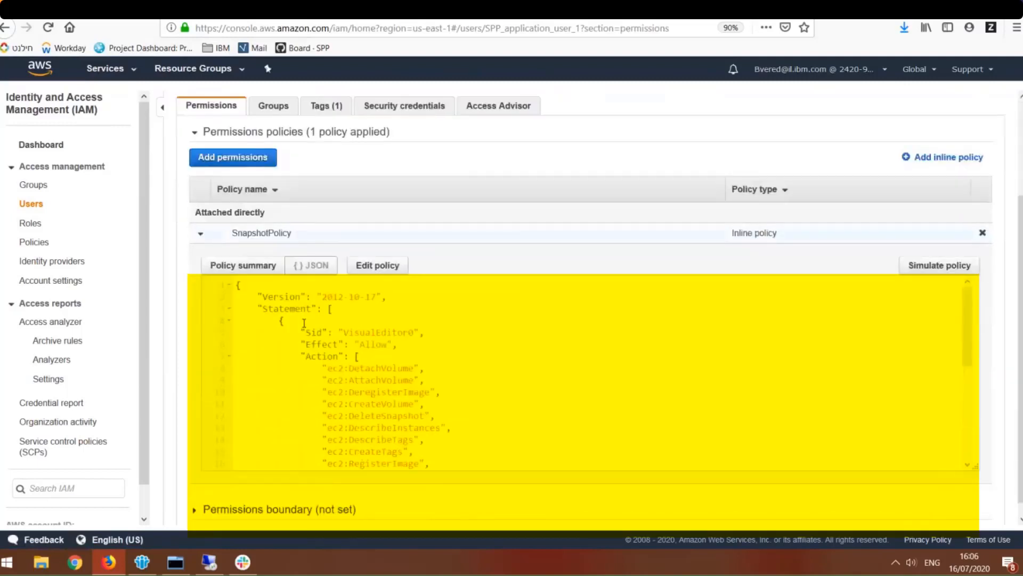
pyautogui.scroll(-1, 501, 361)
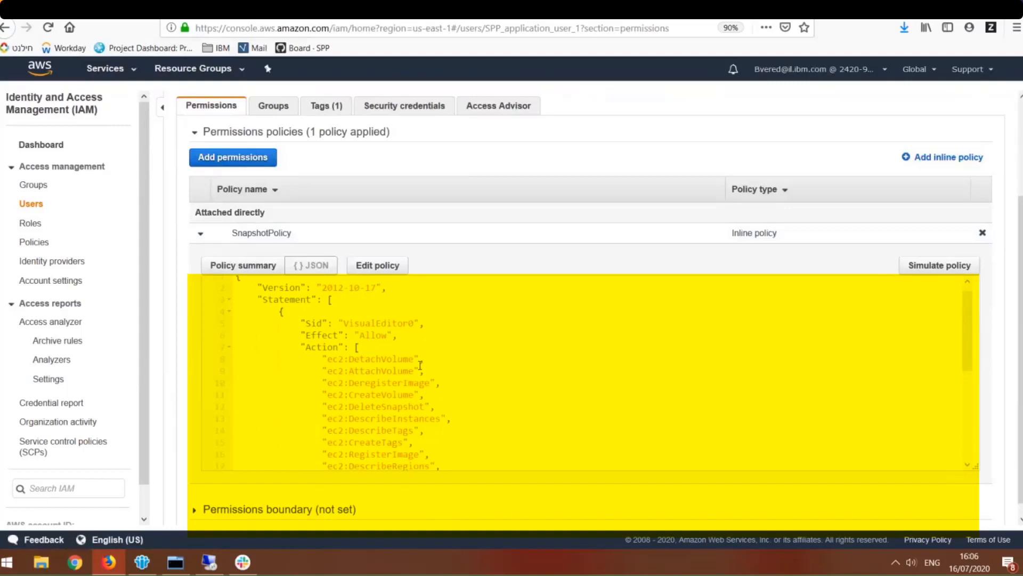
pyautogui.scroll(-3, 353, 402)
pyautogui.scroll(-3, 344, 421)
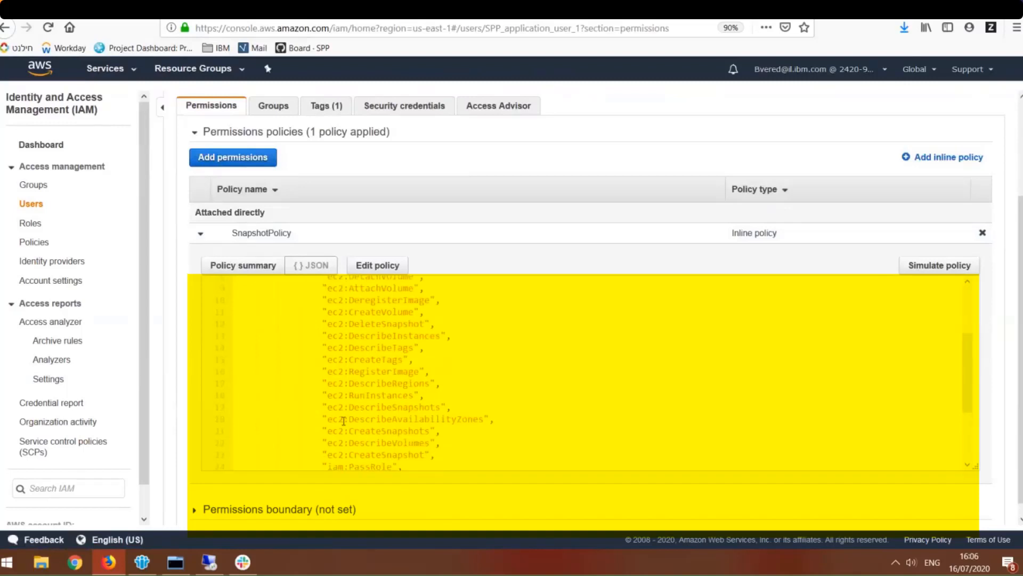
pyautogui.scroll(-1, 498, 407)
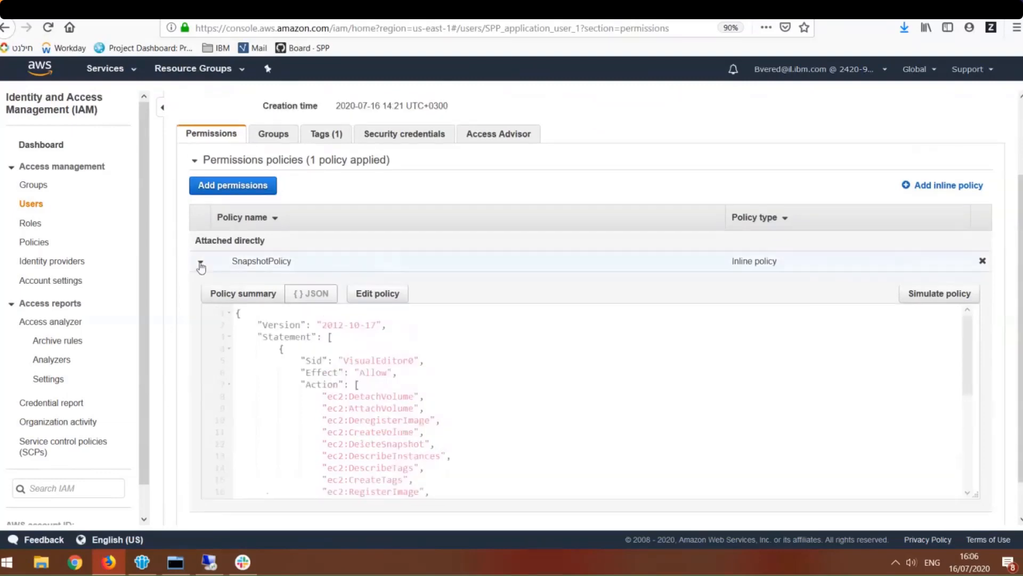
pyautogui.click(201, 265)
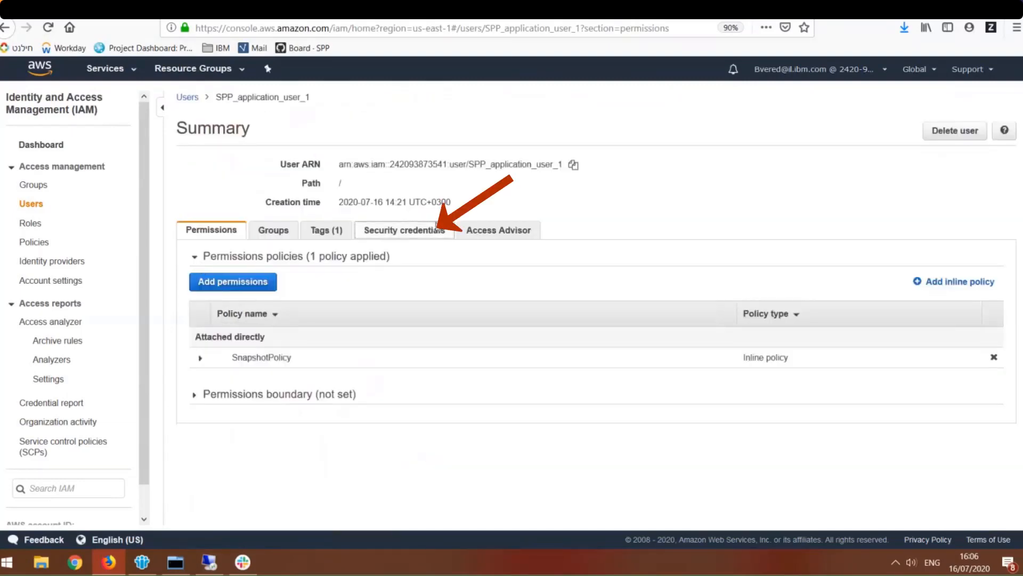
# - Examine the access key listed in the security credentials of SPP_application_user_1
pyautogui.click(437, 229)
pyautogui.scroll(-3, 566, 369)
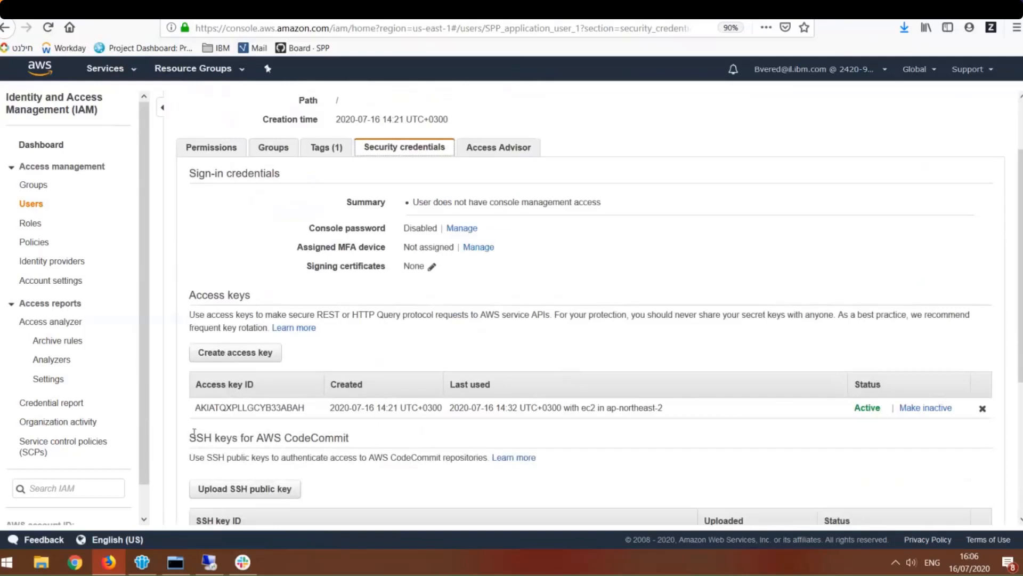
pyautogui.doubleClick(231, 408)
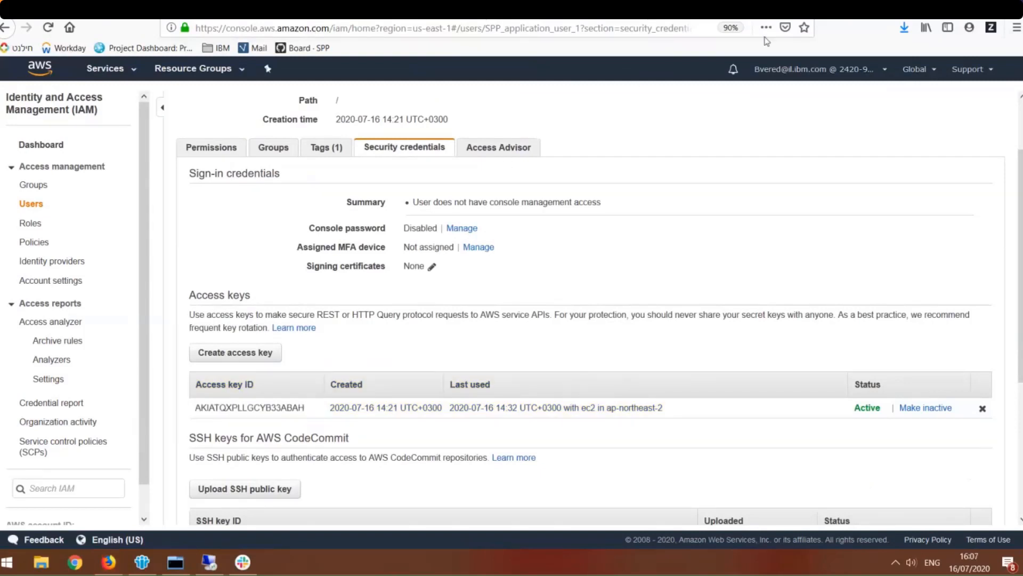
pyautogui.click(719, 134)
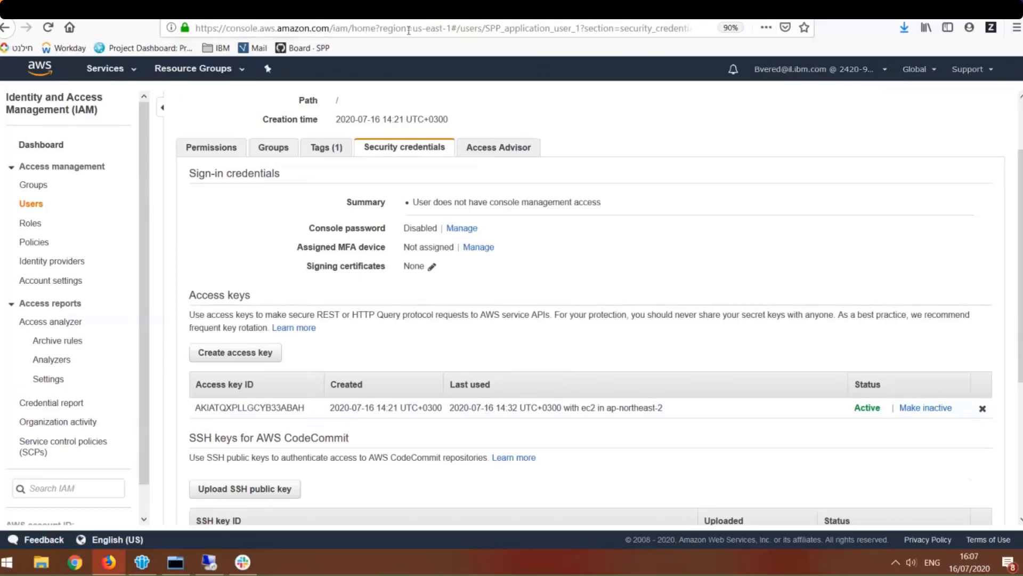
# - Switch to IBM Spectrum Protect Plus and open the Amazon EC2 protection page for virtualized systems
pyautogui.click(298, 9)
pyautogui.hotkey('alt', 'Tab')
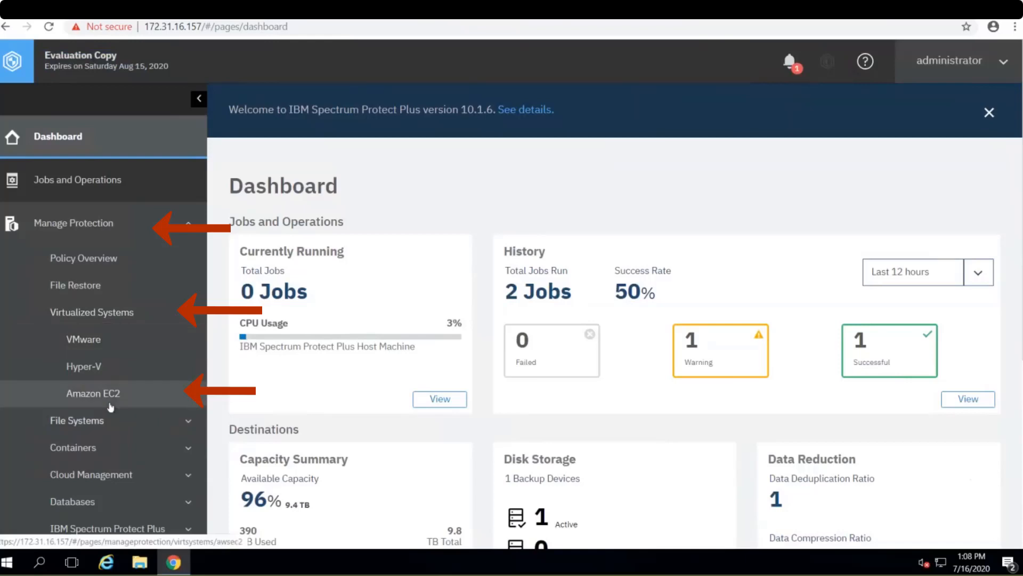
pyautogui.click(111, 406)
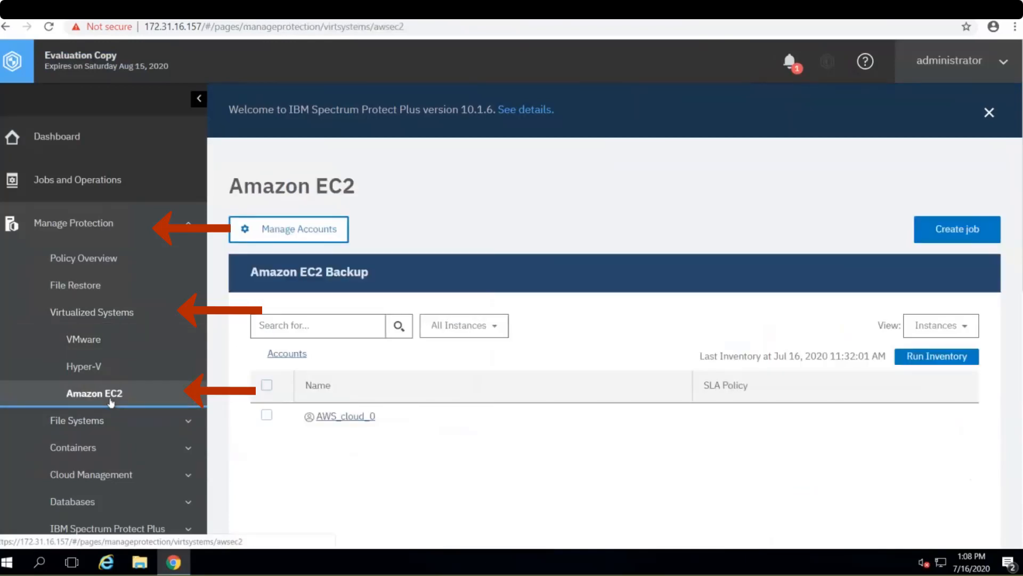
pyautogui.scroll(-1, 438, 392)
pyautogui.scroll(-1, 438, 392)
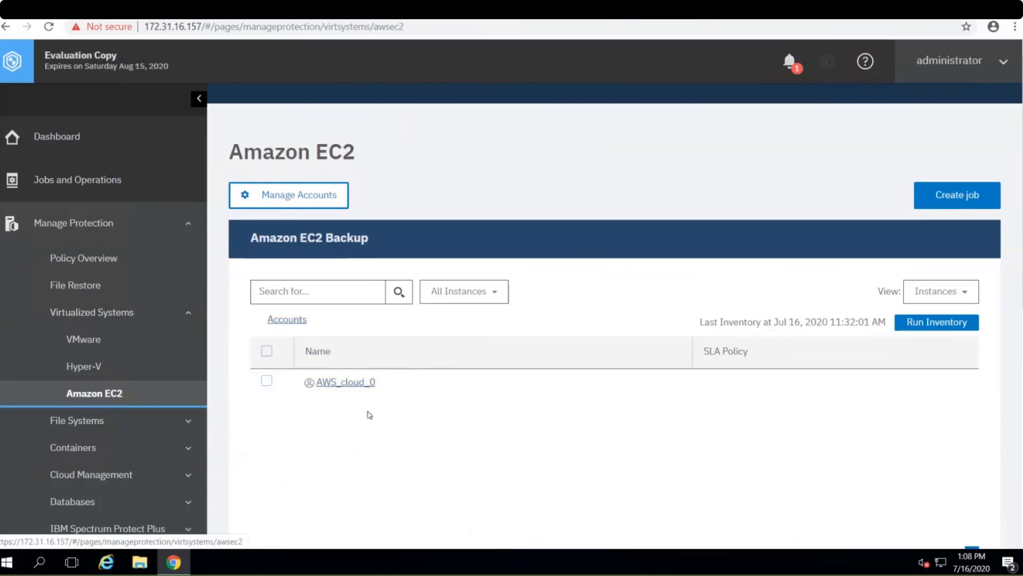
# - Display the managed Amazon EC2 accounts and open the AWS_cloud_0 account's properties to check its access key setup
pyautogui.click(309, 203)
pyautogui.scroll(-3, 415, 400)
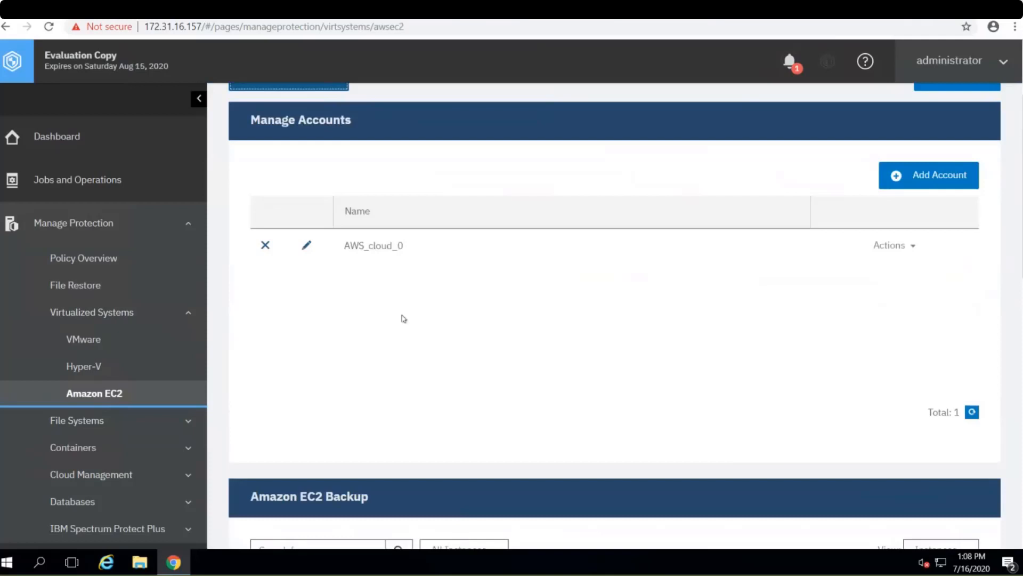
pyautogui.scroll(2, 404, 318)
pyautogui.click(306, 329)
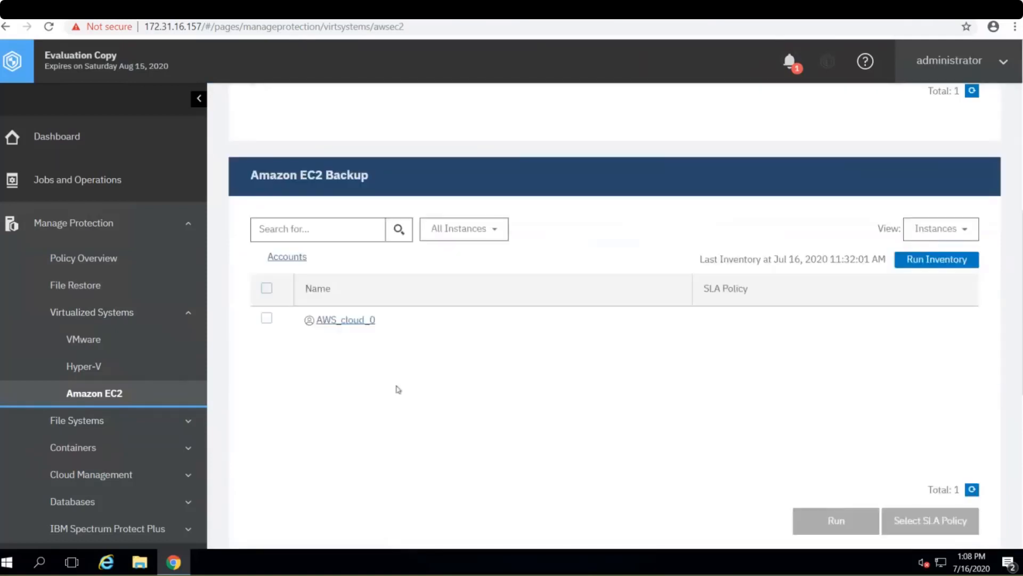
# - Browse the AWS_cloud_0 account in the Amazon EC2 backup list and open its us-east-1 region
pyautogui.scroll(-2, 394, 389)
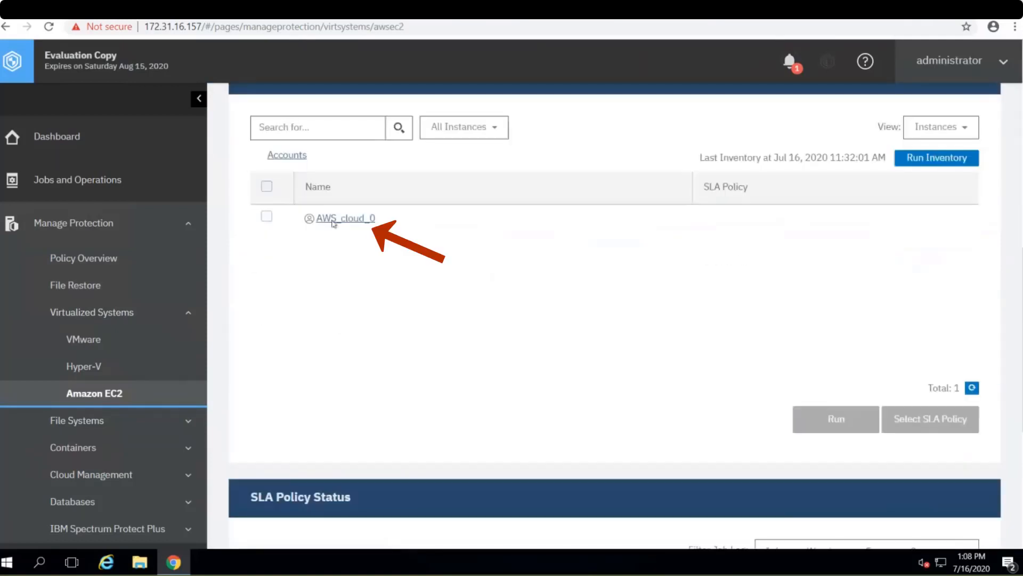
pyautogui.scroll(1, 369, 297)
pyautogui.click(357, 270)
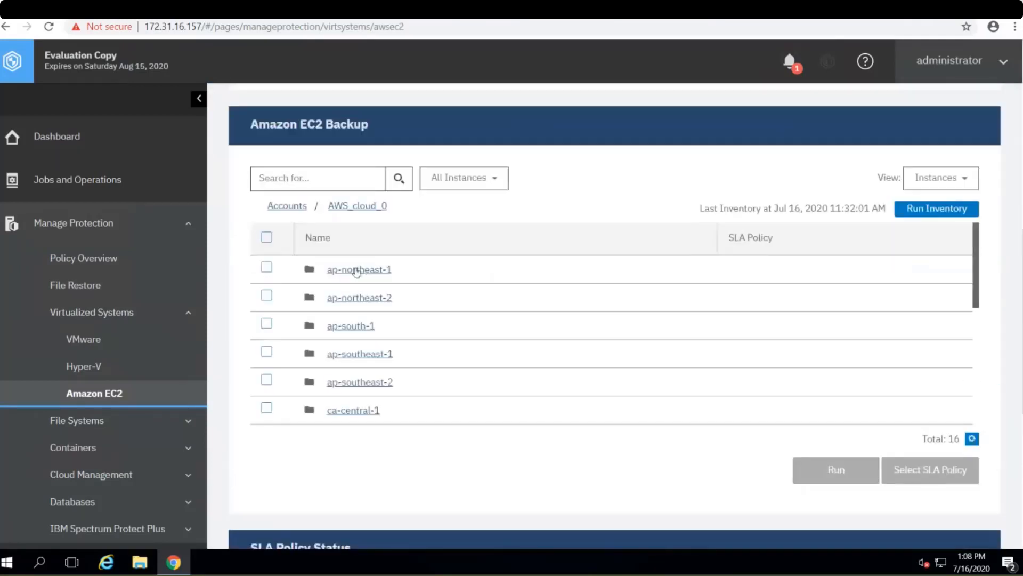
pyautogui.scroll(-5, 363, 299)
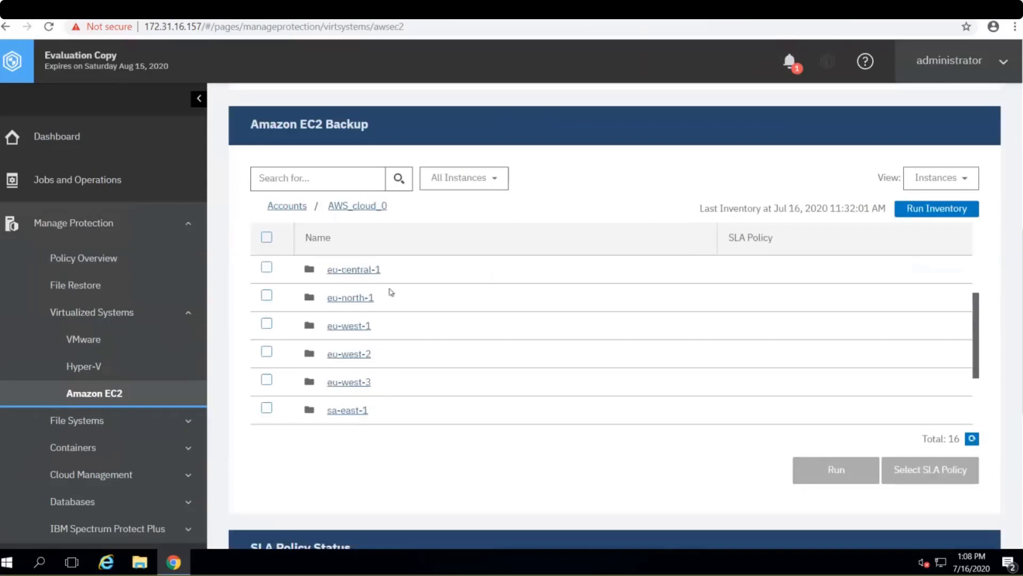
pyautogui.scroll(-1, 367, 329)
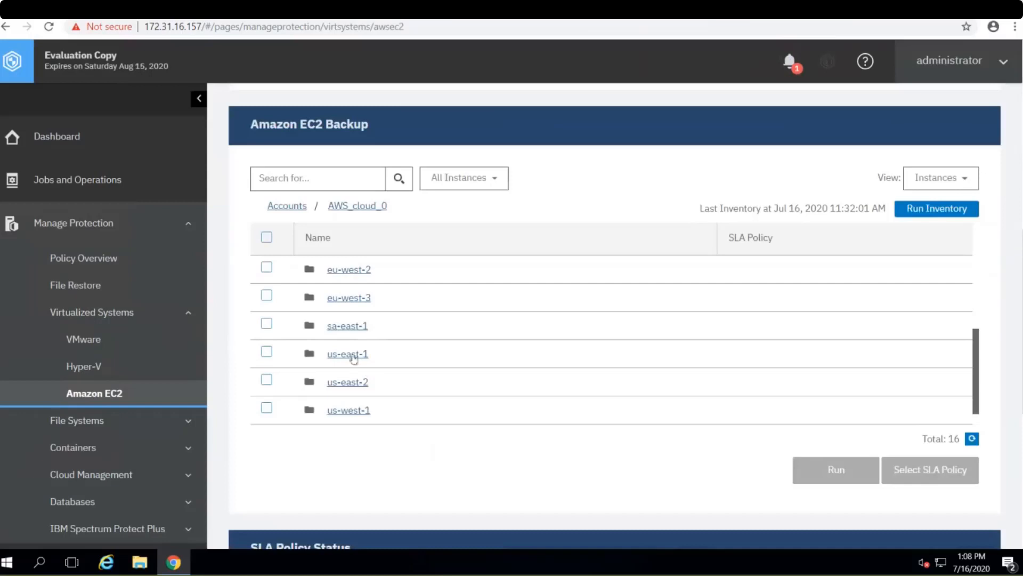
pyautogui.click(354, 355)
# - Assign the AWS_policy_snapshot_0 SLA policy to the CI_utilities_server instance and save the assignment
pyautogui.click(267, 267)
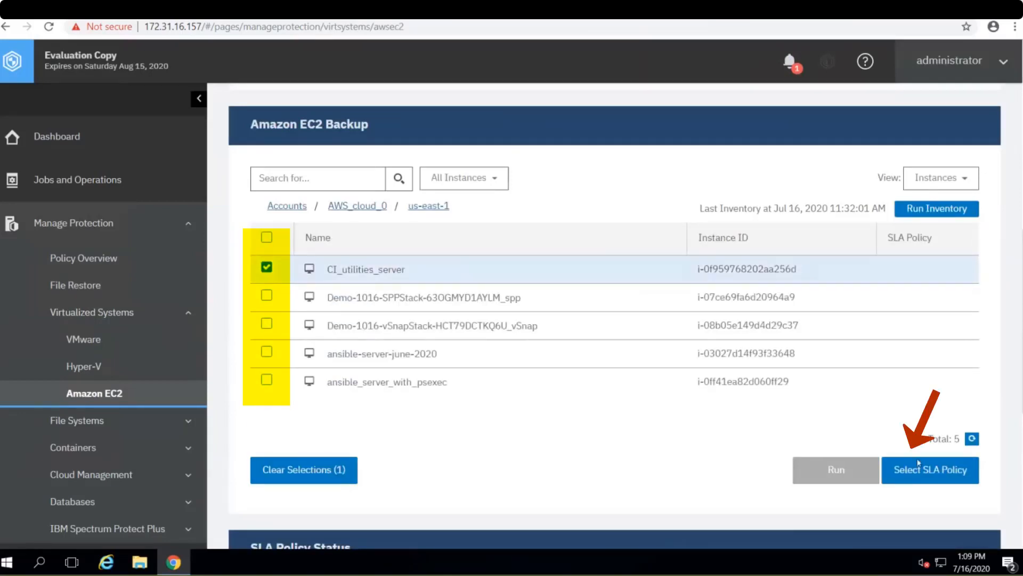
pyautogui.click(927, 476)
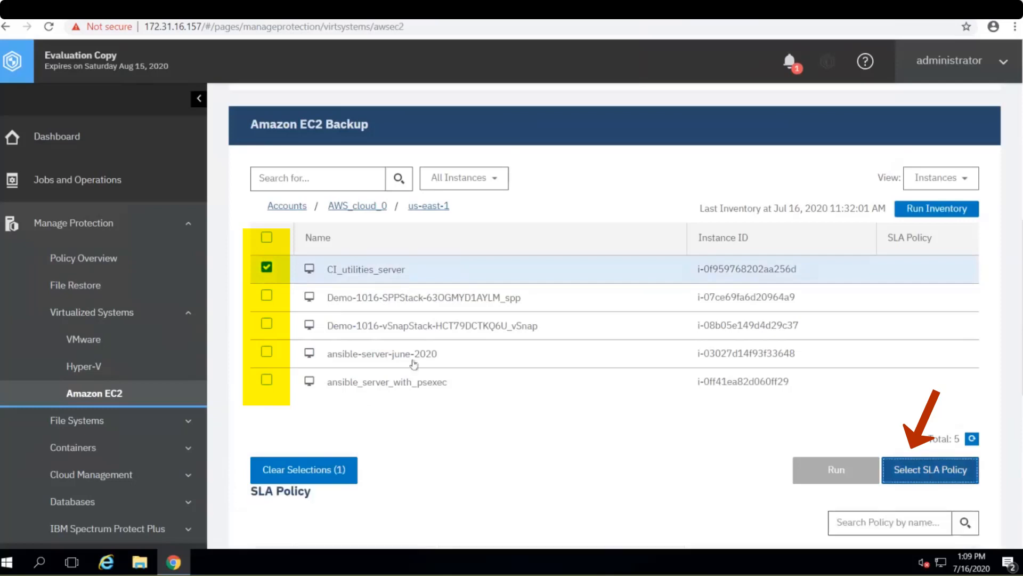
pyautogui.scroll(-6, 413, 361)
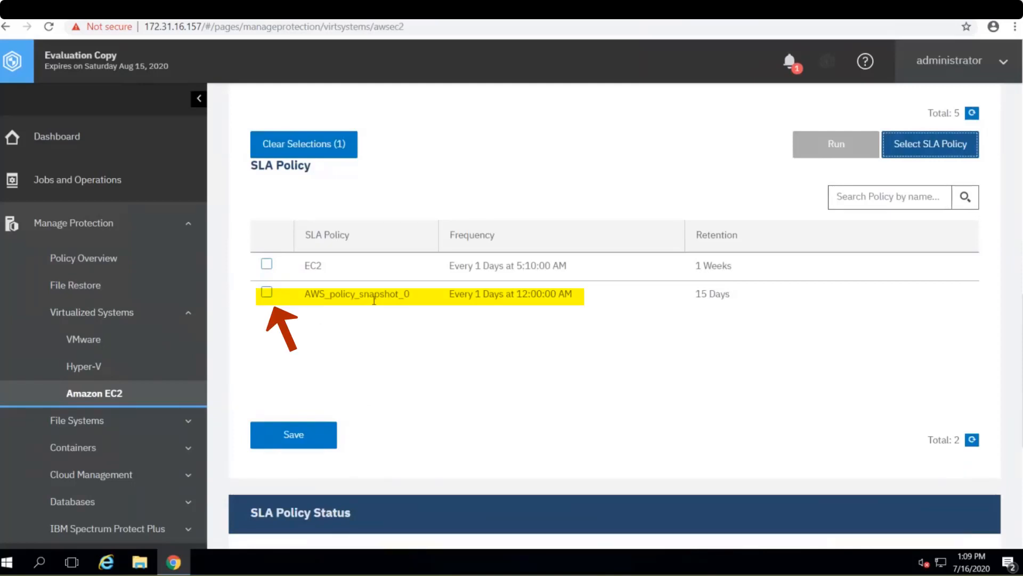
pyautogui.moveTo(413, 300); pyautogui.dragTo(268, 300)
pyautogui.click(267, 298)
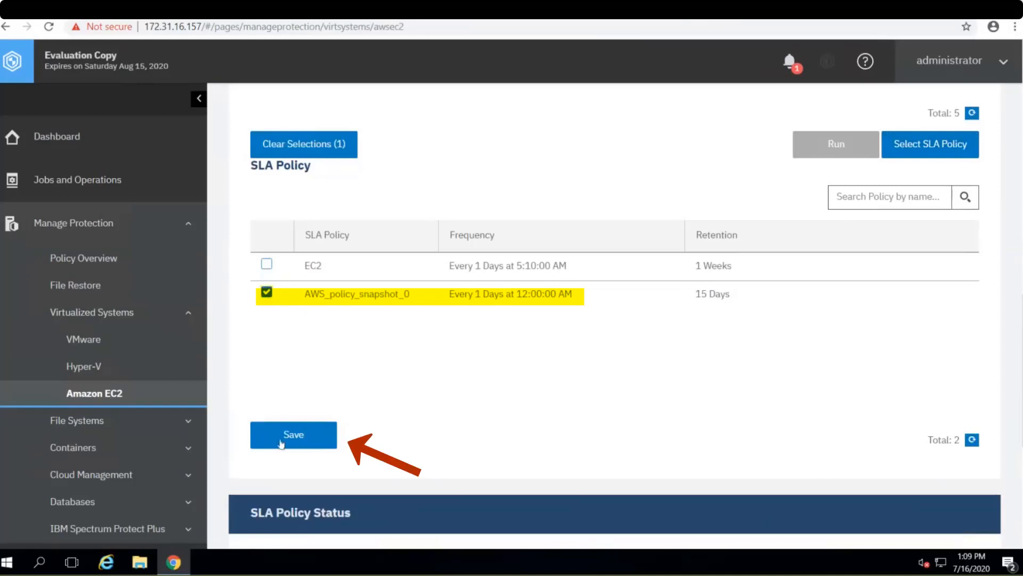
pyautogui.click(281, 438)
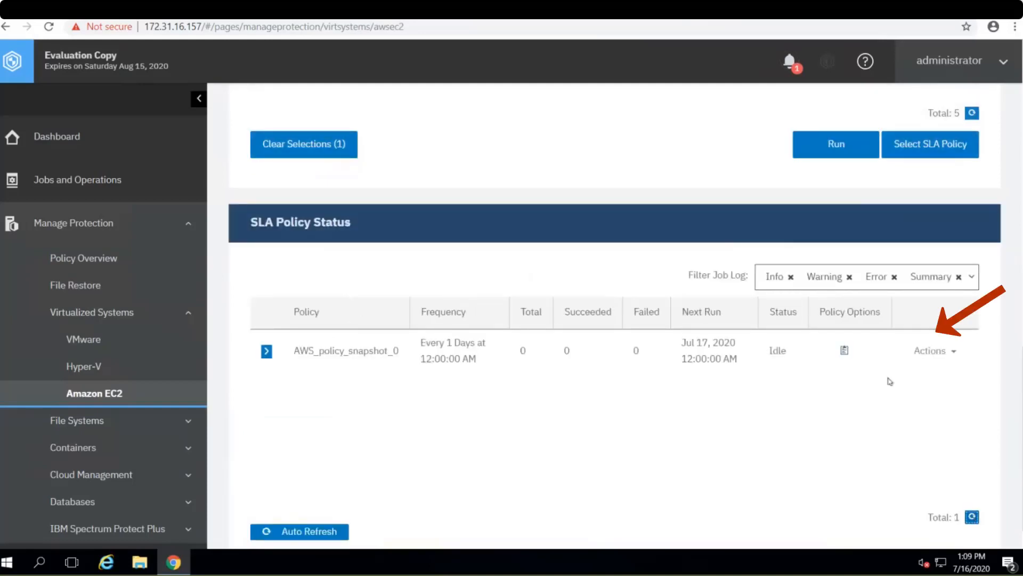
# - Start the AWS_policy_snapshot_0 policy job from the SLA policy status and expand its snapshot run log
pyautogui.click(932, 350)
pyautogui.click(941, 384)
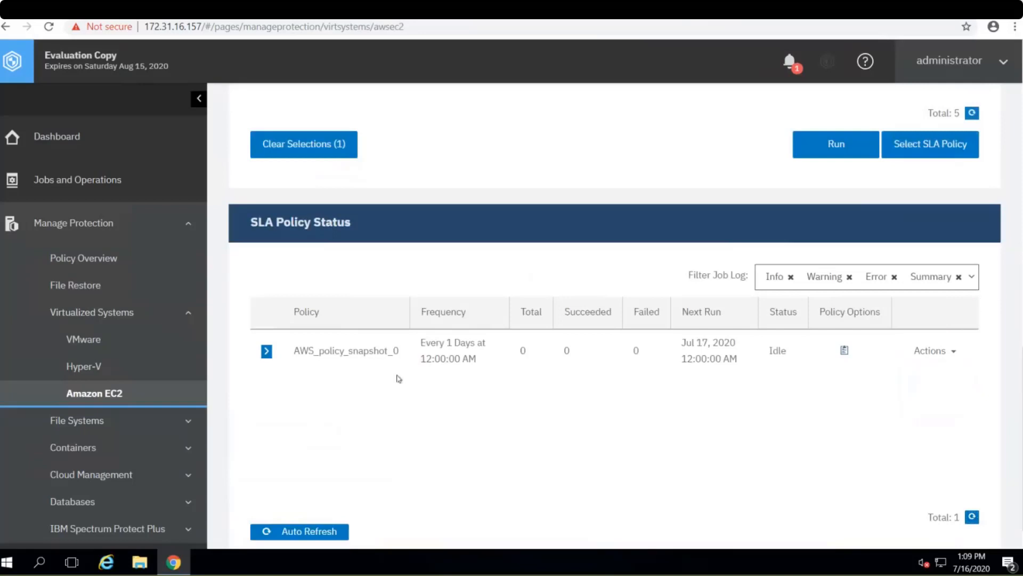
pyautogui.click(267, 352)
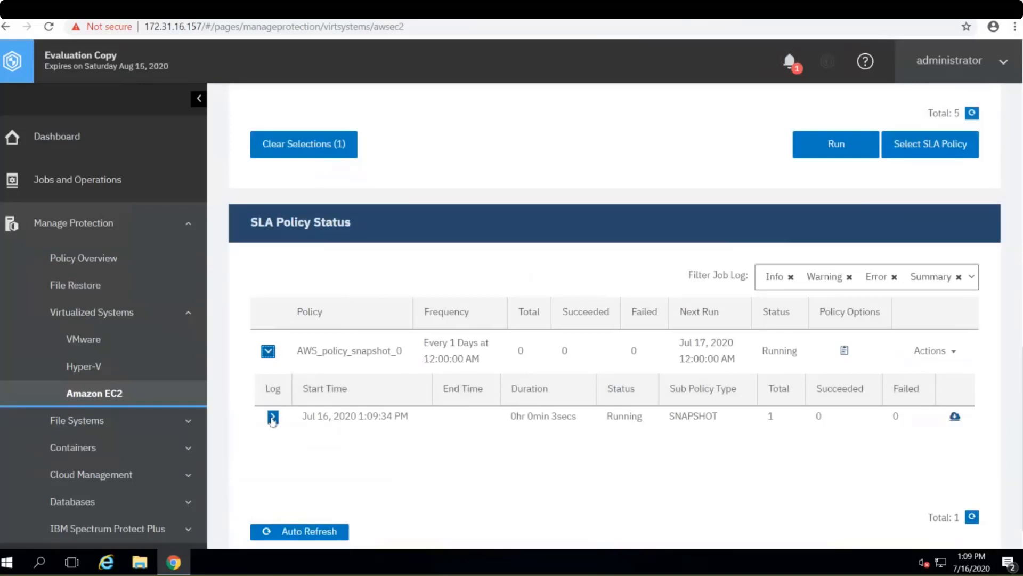
pyautogui.click(273, 416)
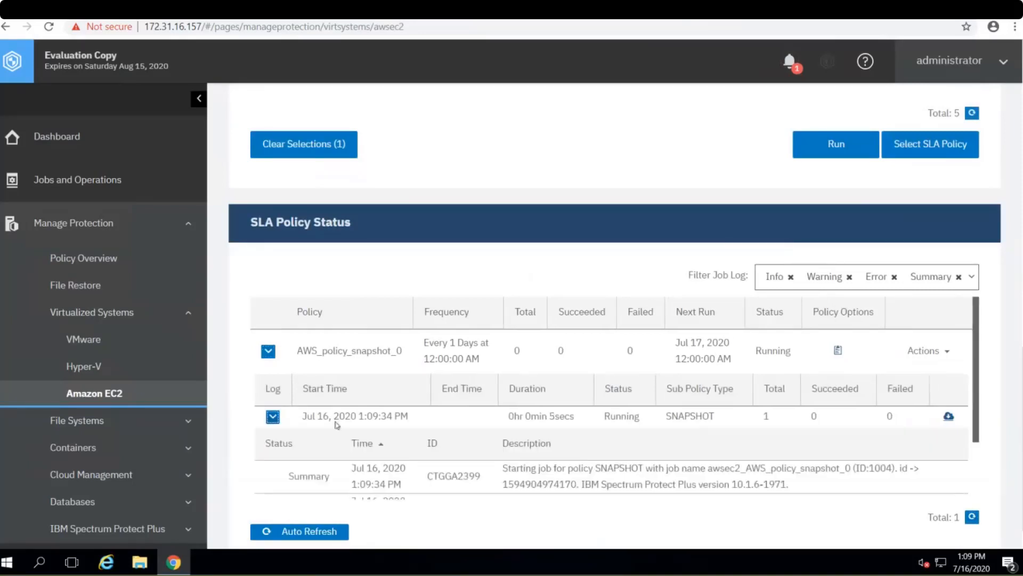
pyautogui.scroll(1, 328, 406)
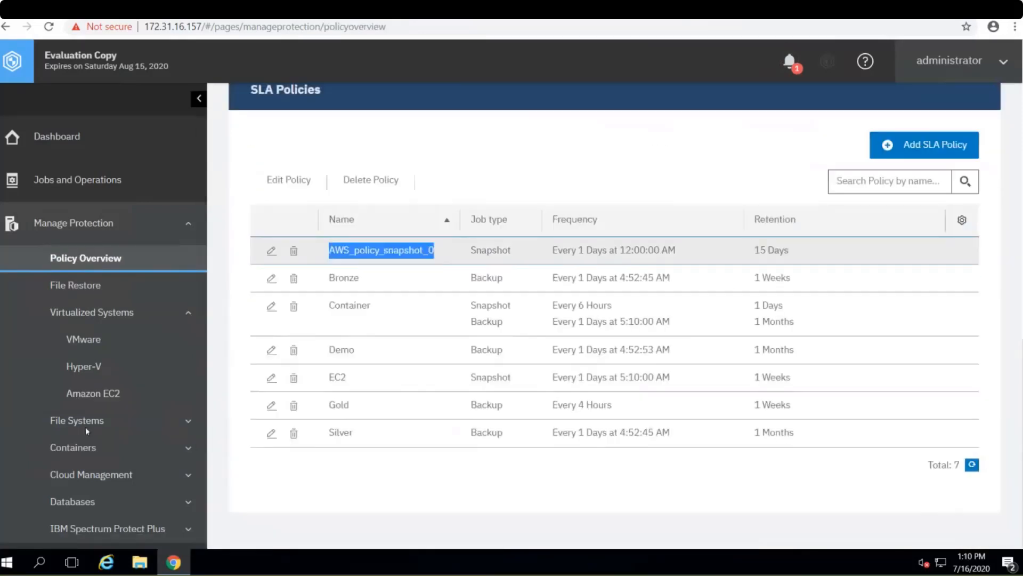
# - Open the system configuration's Keys and Certificates page and examine the access key stored for AWS_key_0
pyautogui.scroll(-3, 85, 427)
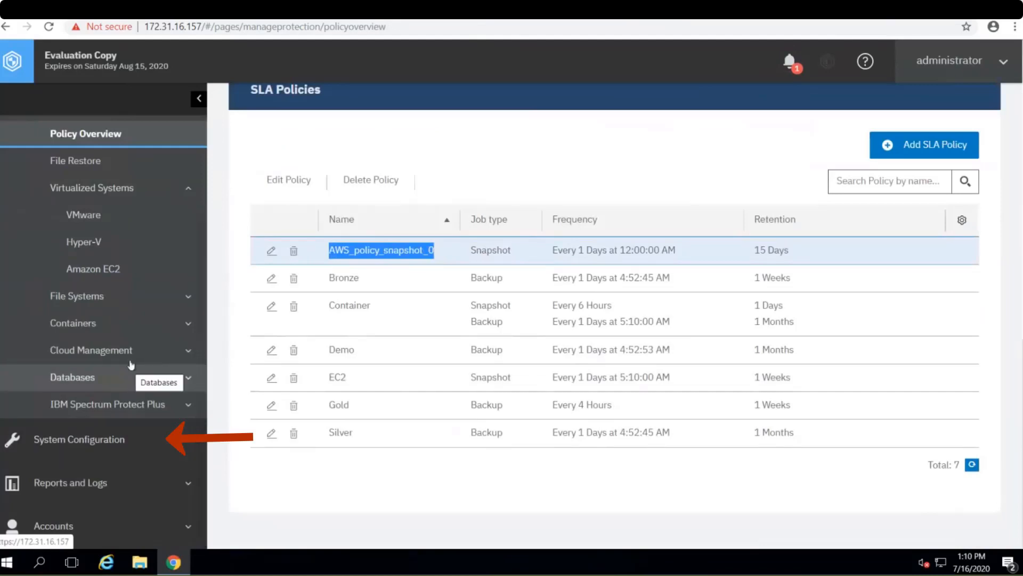
pyautogui.click(139, 446)
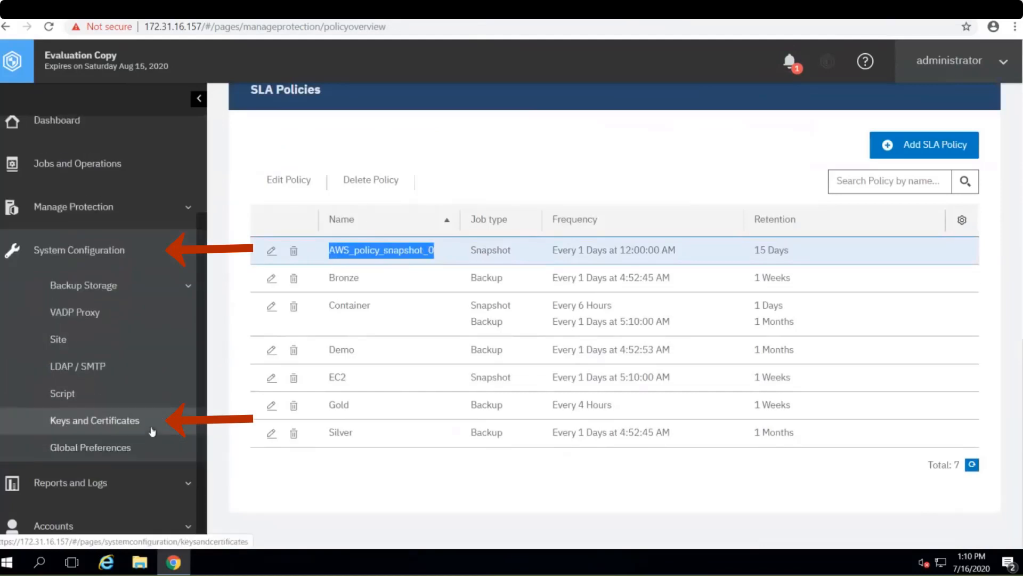
pyautogui.click(152, 431)
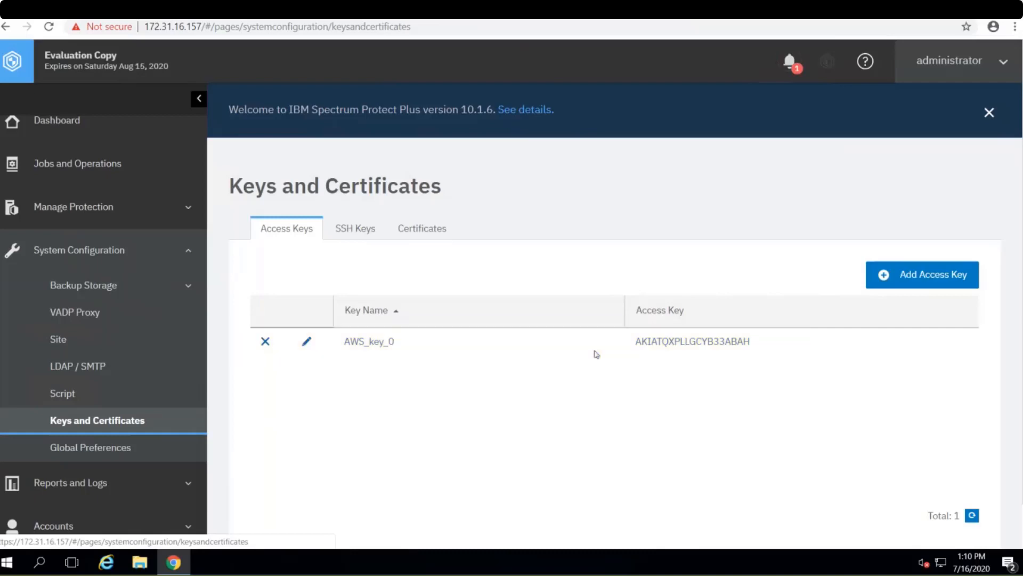
pyautogui.doubleClick(671, 344)
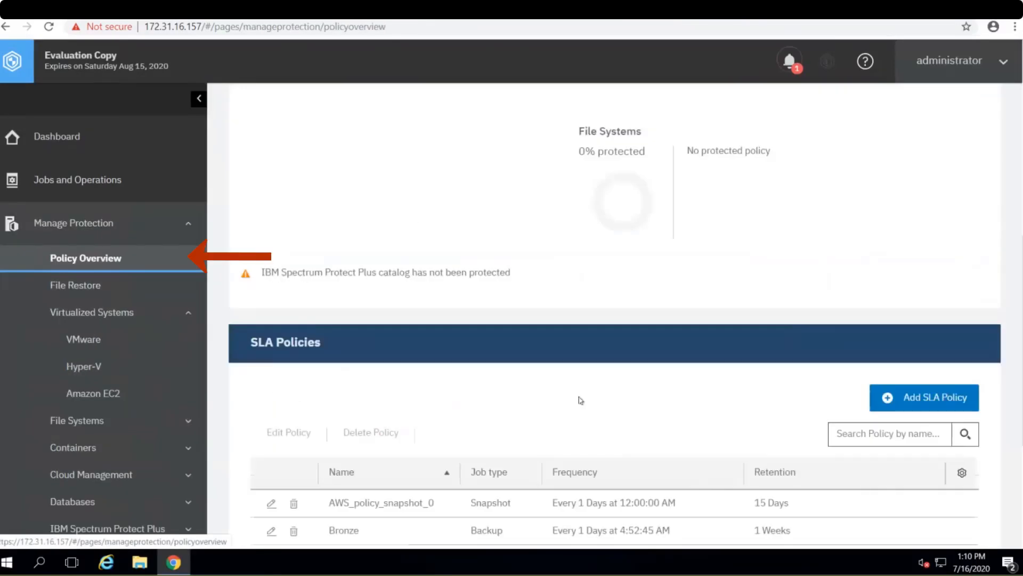
# - Inspect the retention, frequency and start time settings of AWS_policy_snapshot_0 in Policy Overview, leaving the policy editor without saving
pyautogui.scroll(-3, 578, 399)
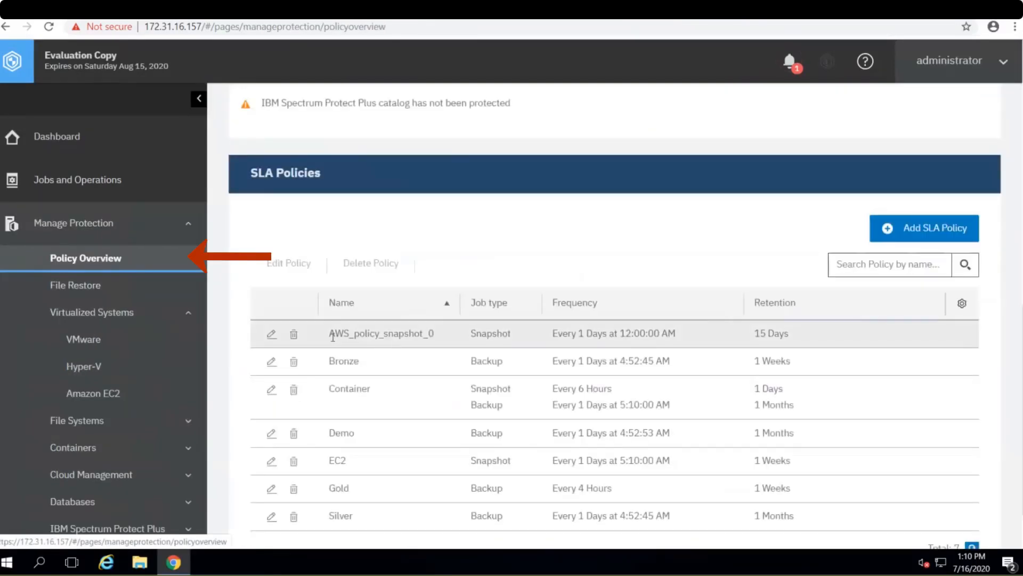
pyautogui.moveTo(330, 334); pyautogui.dragTo(444, 344)
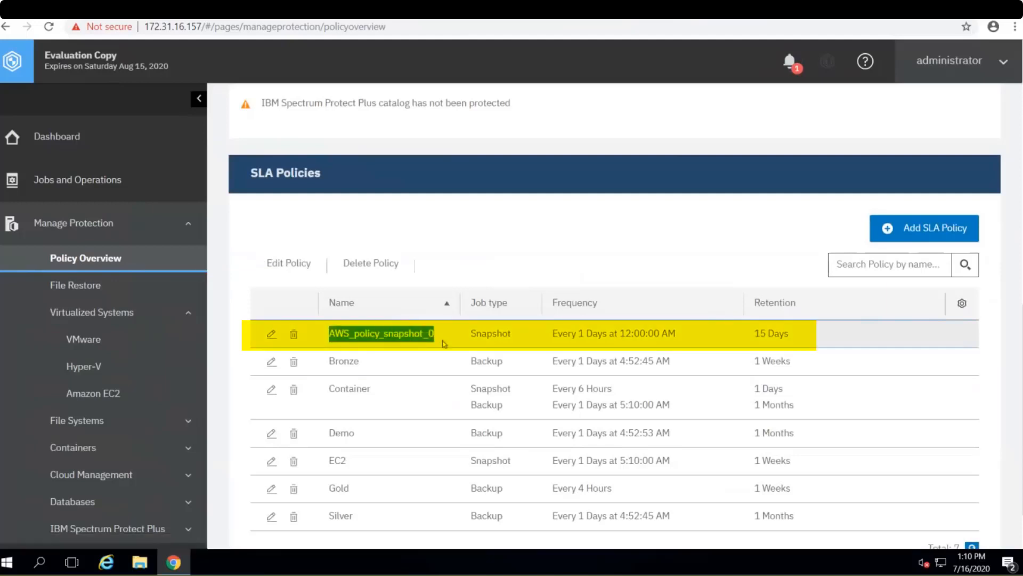
pyautogui.click(272, 335)
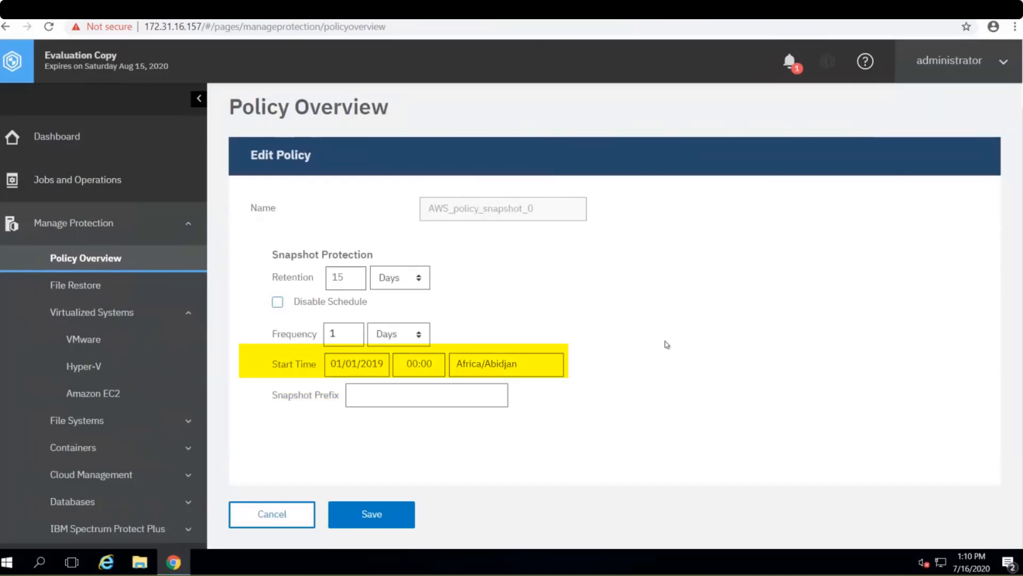
pyautogui.click(276, 520)
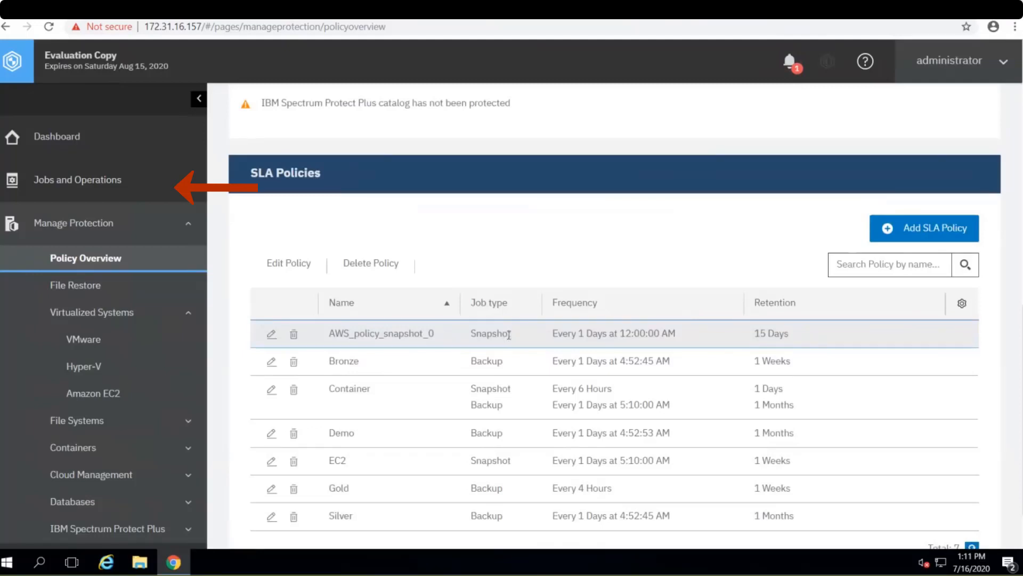
# - Review the awsec2_AWS_policy_snapshot_0 job log in Jobs and Operations and return to the Amazon EC2 protection page
pyautogui.click(124, 188)
pyautogui.scroll(-2, 793, 445)
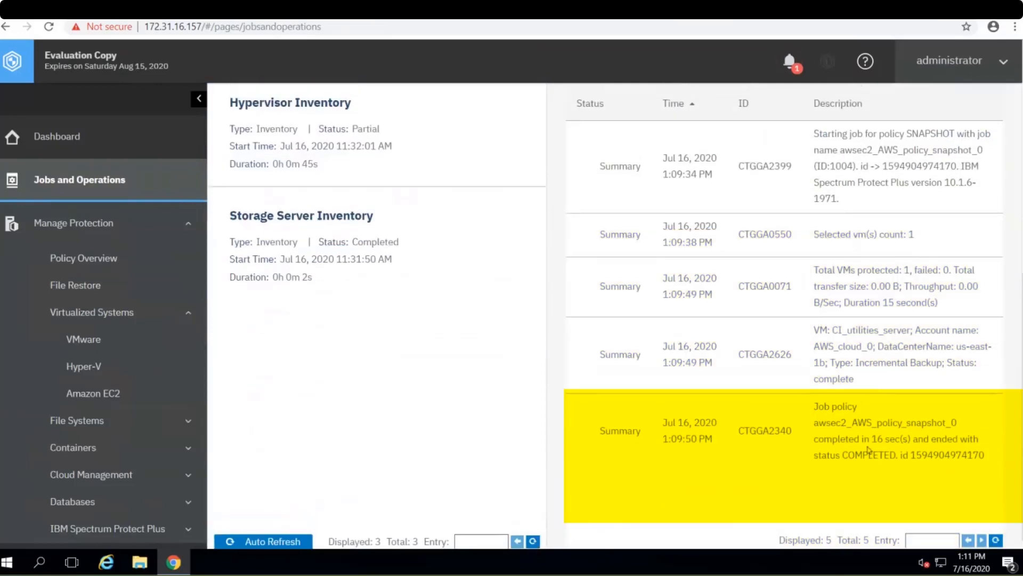
pyautogui.click(157, 393)
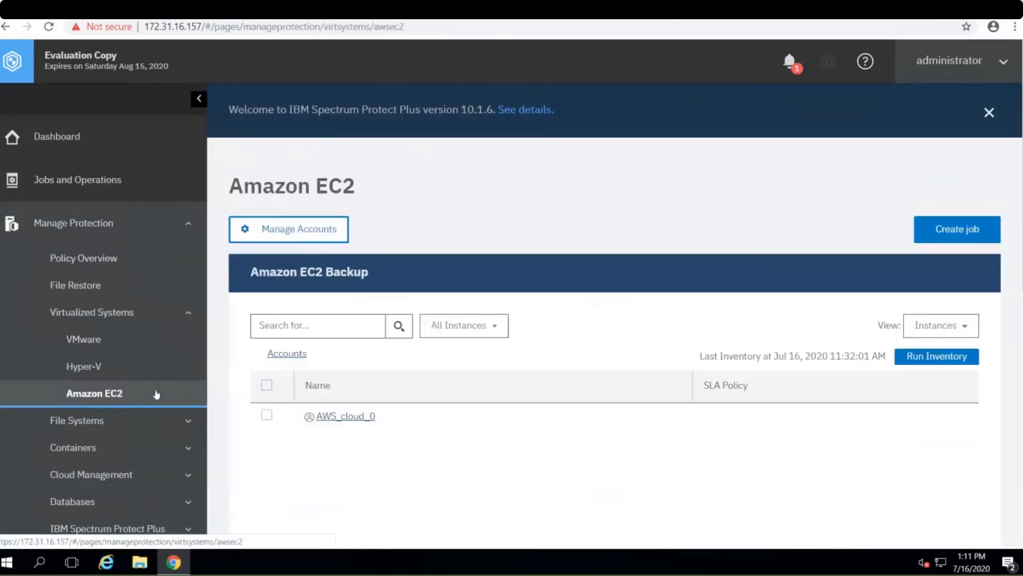